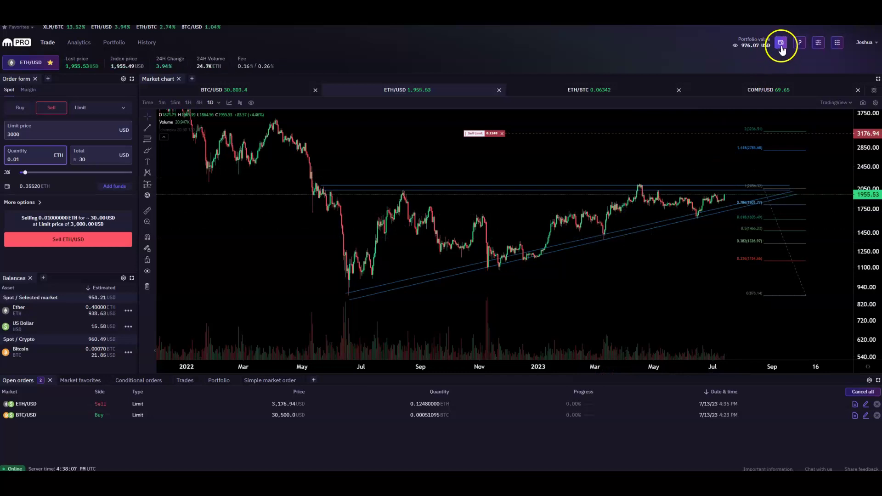
# - Search the Deposit dialog for XLM, then Aave, view Aave's deposit details, and close them
pyautogui.click(784, 46)
pyautogui.click(760, 118)
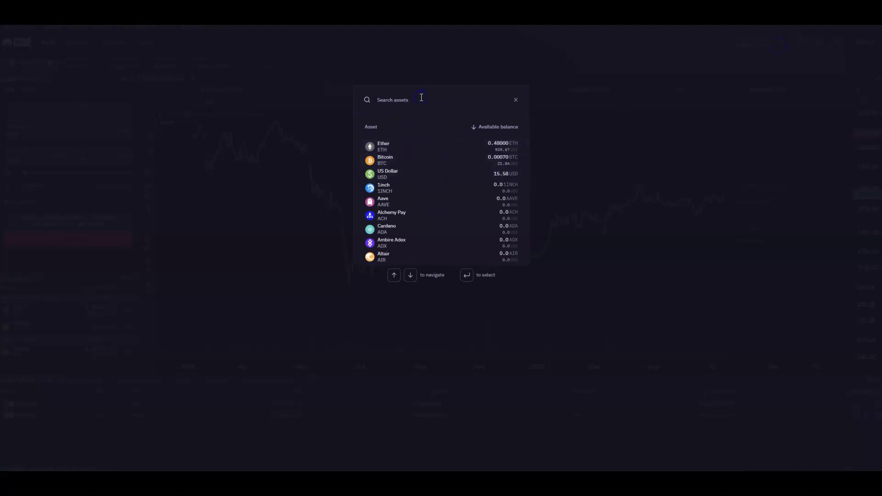
pyautogui.write('xlm')
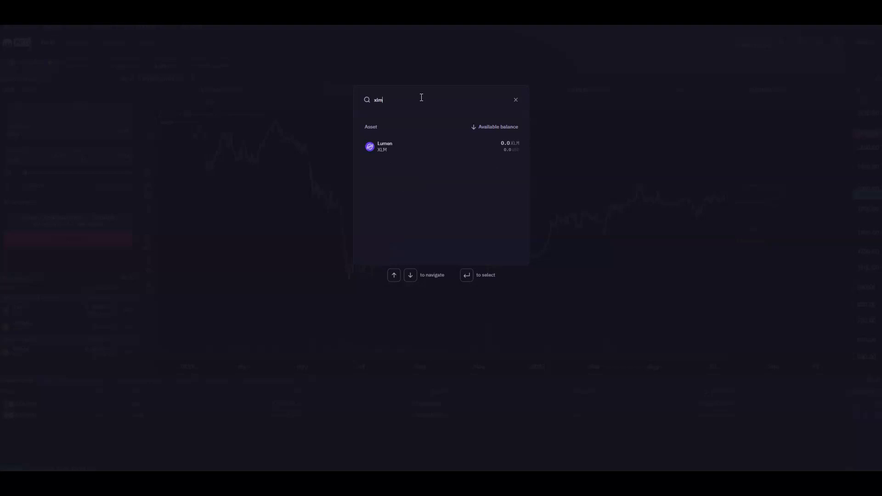
pyautogui.hotkey('ctrl', 'a')
pyautogui.write('aa')
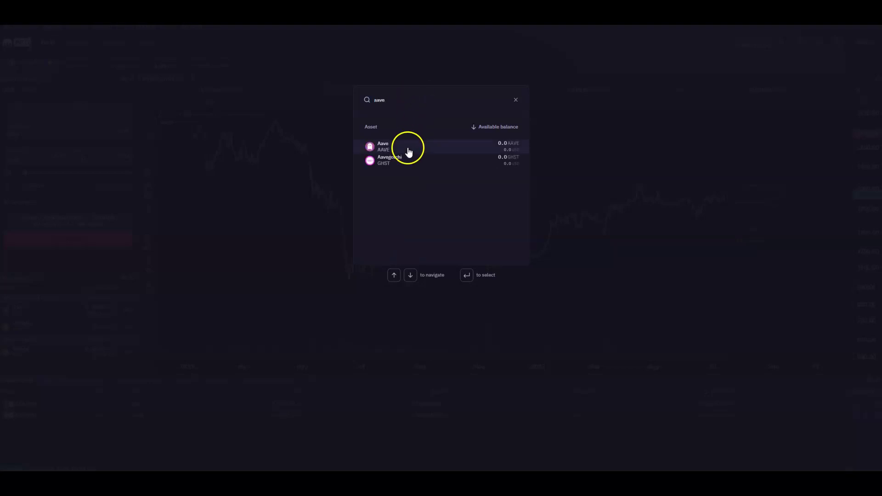
pyautogui.click(408, 147)
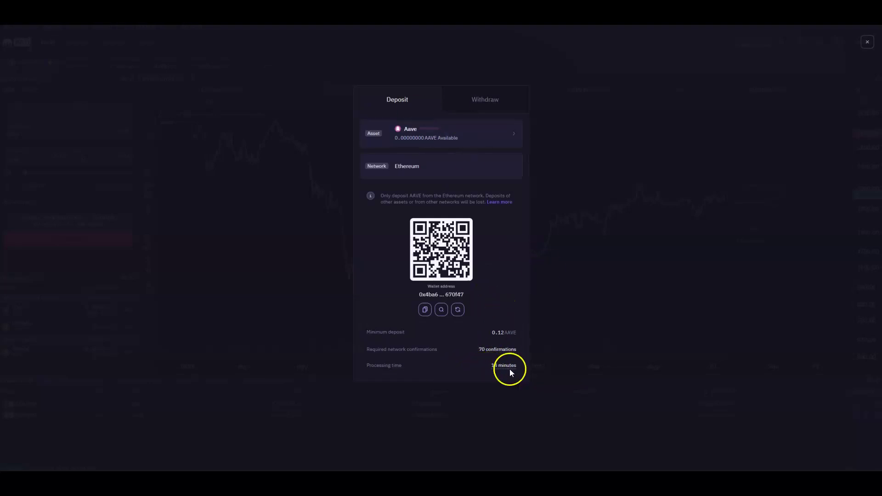
pyautogui.moveTo(508, 351); pyautogui.dragTo(484, 336)
pyautogui.click(497, 350)
pyautogui.click(751, 48)
# - Copy the USD Coin deposit address on the Ethereum network, then close the deposit dialog
pyautogui.click(780, 42)
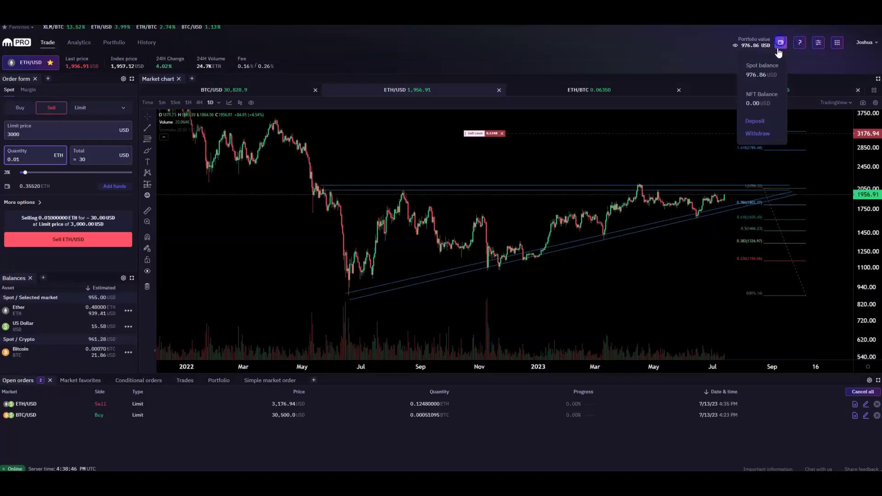
pyautogui.click(764, 114)
pyautogui.click(413, 100)
pyautogui.write('usdc')
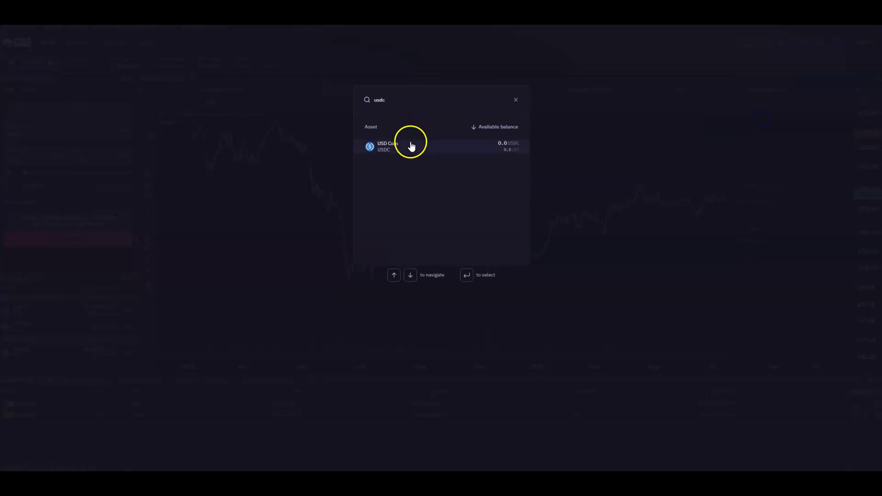
pyautogui.click(411, 143)
pyautogui.click(412, 166)
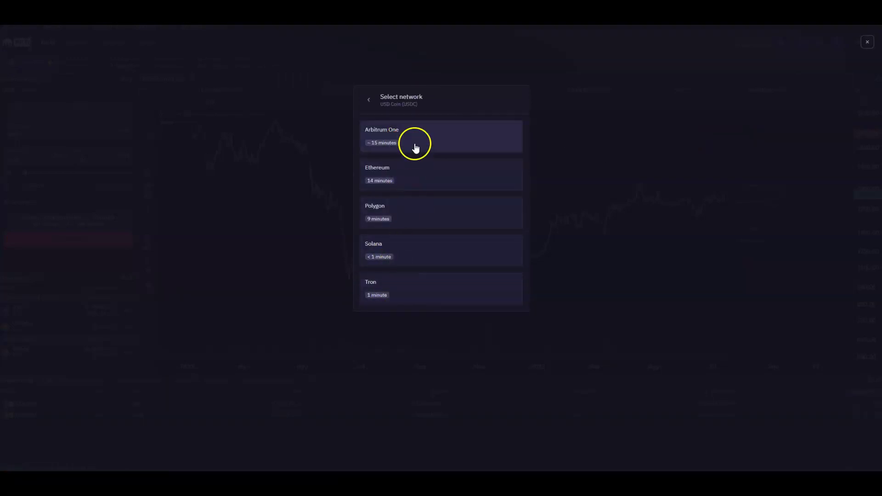
pyautogui.click(417, 179)
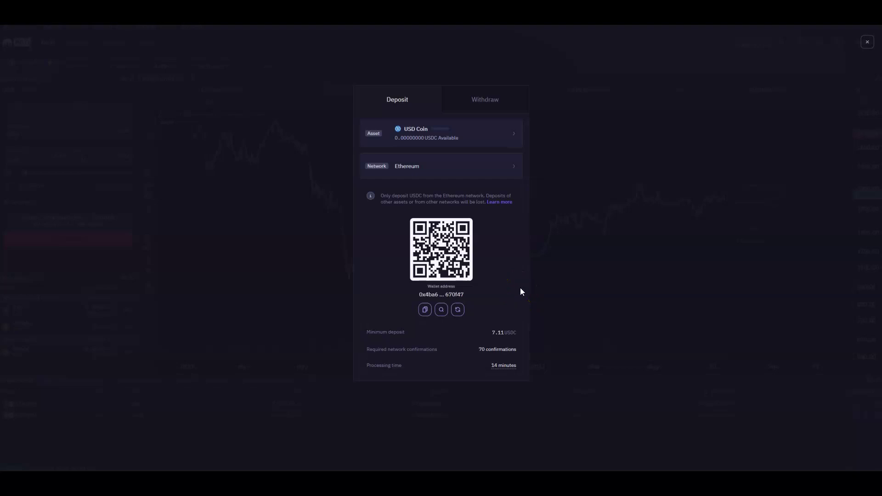
pyautogui.click(428, 310)
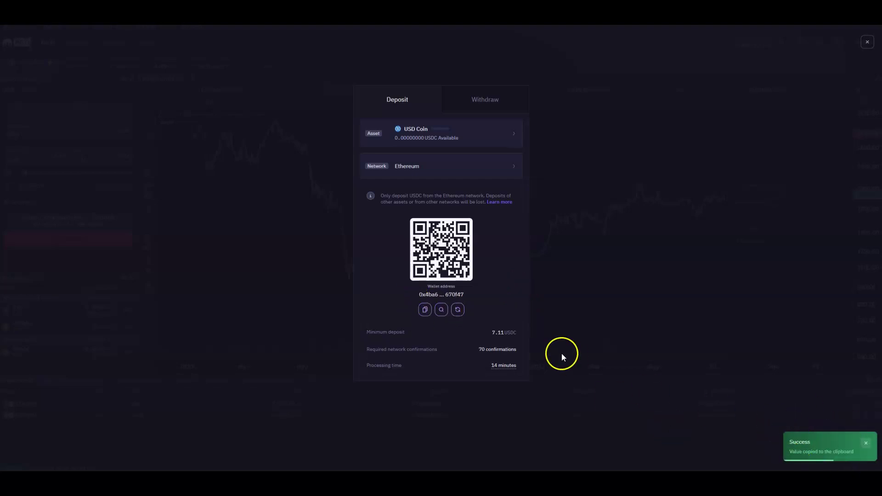
pyautogui.click(519, 260)
pyautogui.click(710, 309)
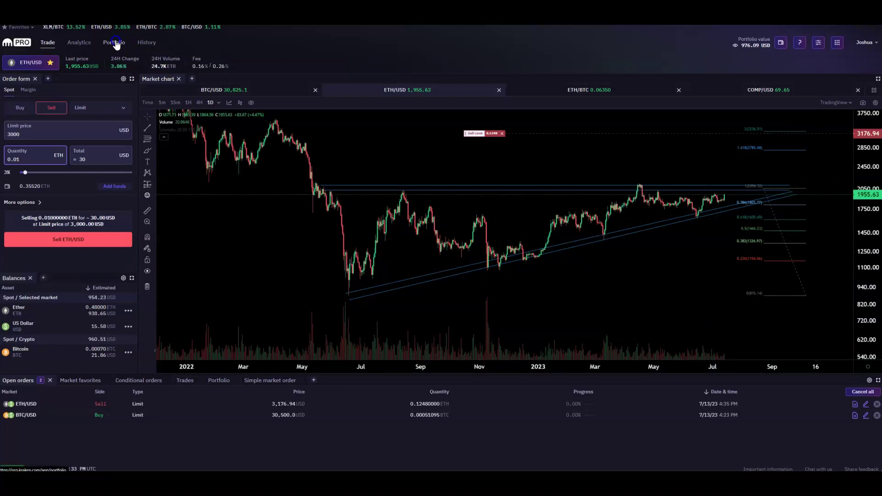
pyautogui.click(115, 43)
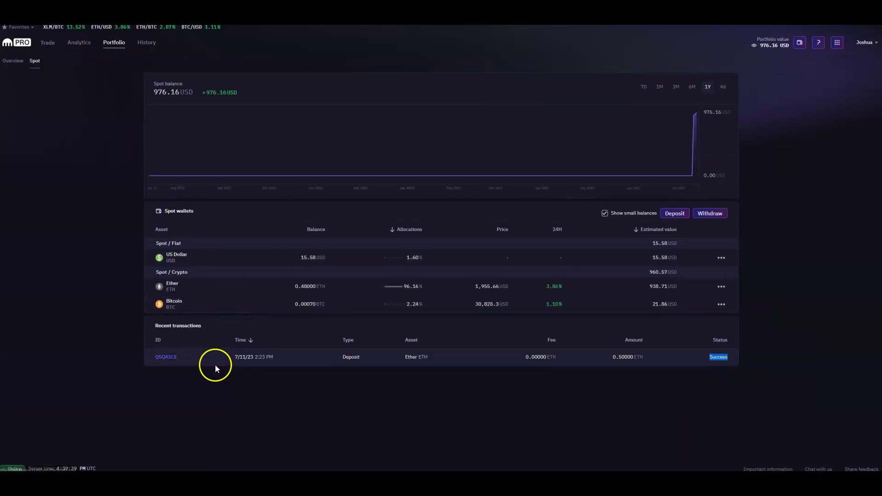
pyautogui.doubleClick(342, 358)
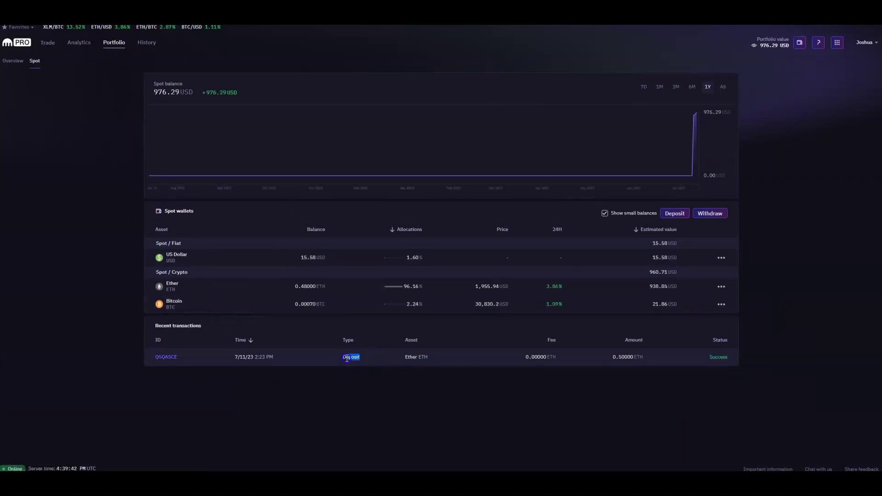
pyautogui.tripleClick(422, 358)
pyautogui.click(729, 357)
pyautogui.click(674, 213)
pyautogui.click(583, 146)
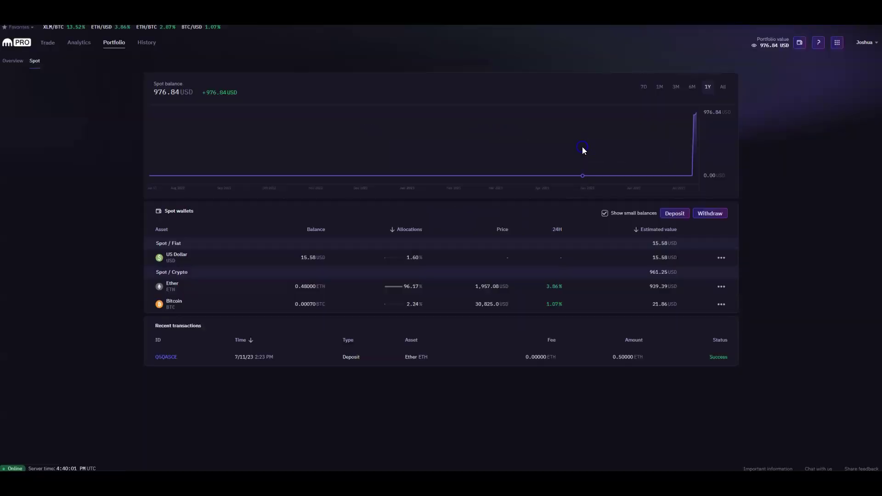
# - Return to the trading view and list the order types Limit, Market, Stop loss, and Take profit
pyautogui.click(47, 42)
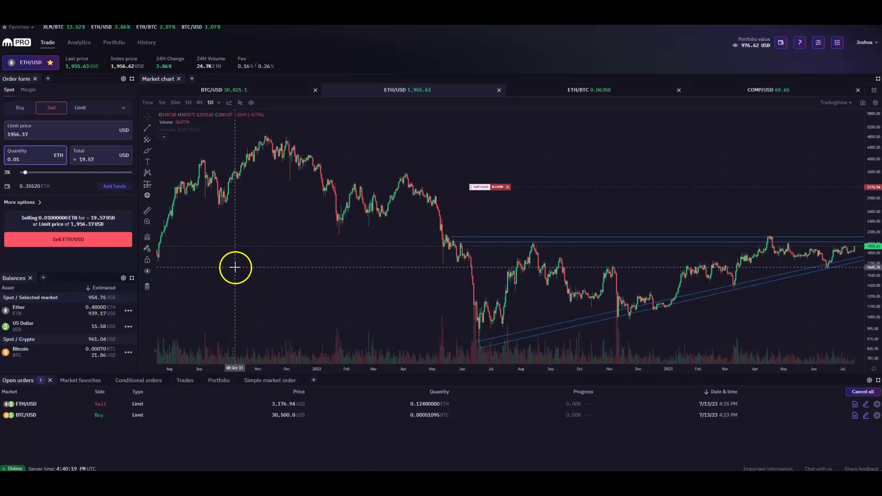
pyautogui.click(105, 108)
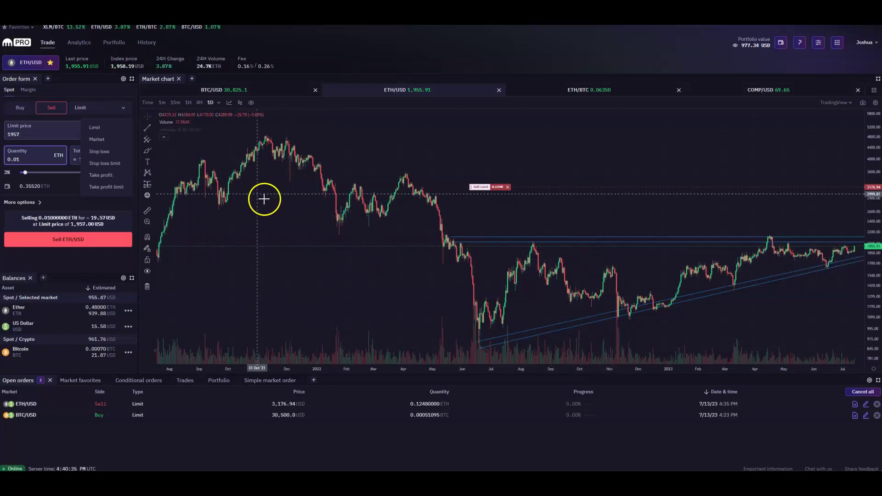
pyautogui.click(243, 67)
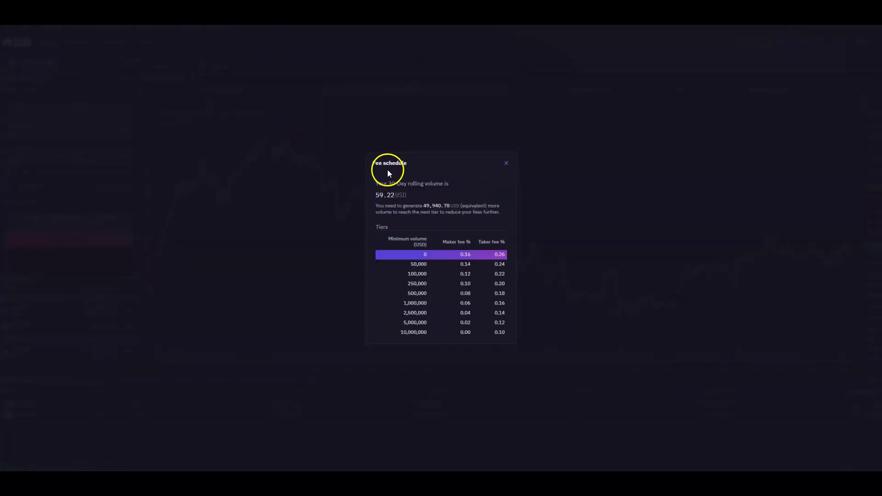
pyautogui.moveTo(380, 185); pyautogui.dragTo(450, 185)
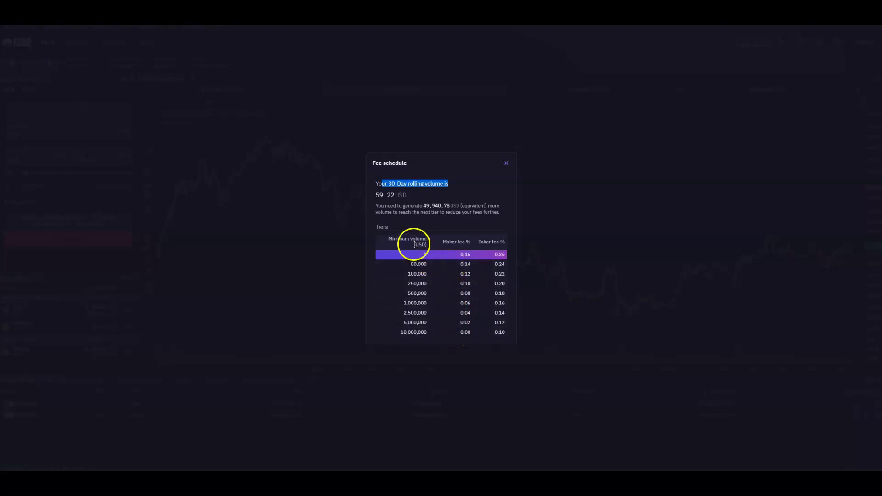
pyautogui.moveTo(384, 241); pyautogui.dragTo(421, 241)
pyautogui.click(442, 241)
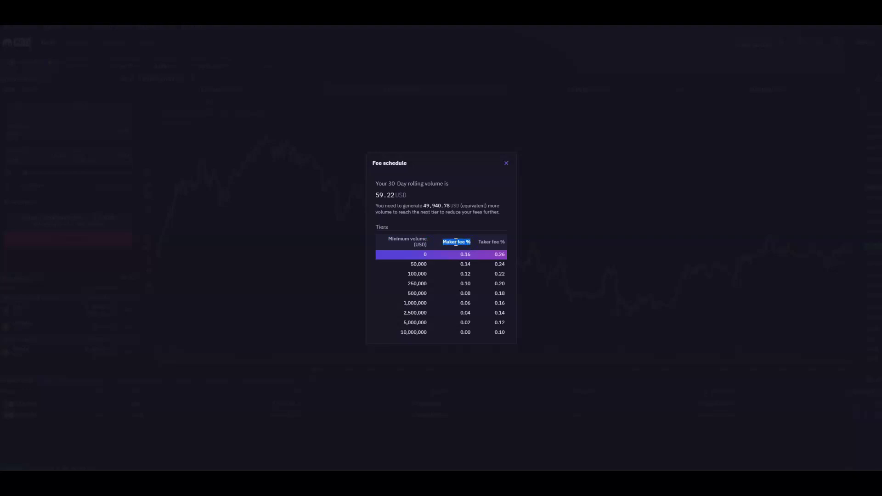
pyautogui.click(459, 262)
pyautogui.click(491, 248)
pyautogui.moveTo(502, 244); pyautogui.dragTo(477, 244)
pyautogui.moveTo(466, 242); pyautogui.dragTo(443, 242)
pyautogui.click(589, 238)
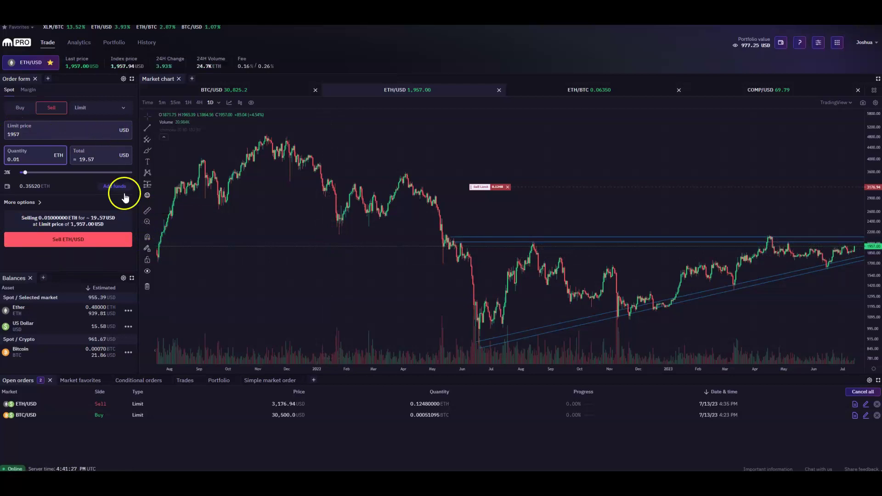
# - Dock the Simple market order panel beside Order form and fill Quantity with the full ETH balance
pyautogui.click(266, 381)
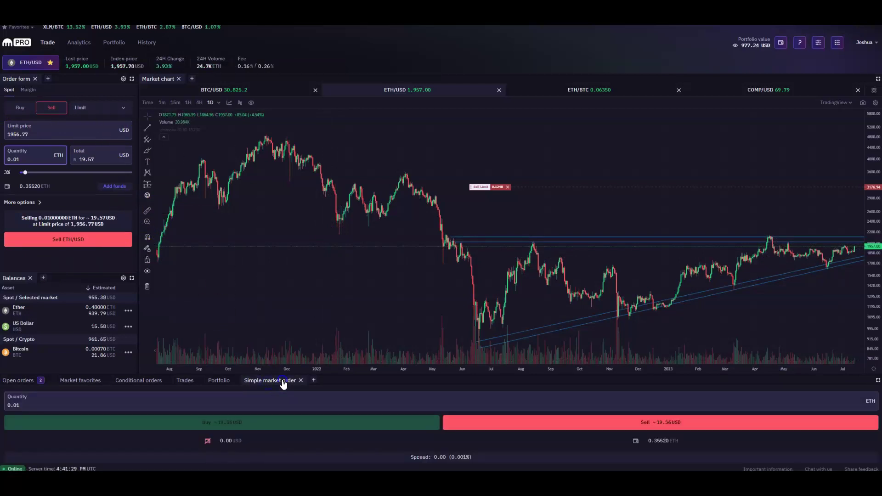
pyautogui.moveTo(285, 380); pyautogui.dragTo(50, 84)
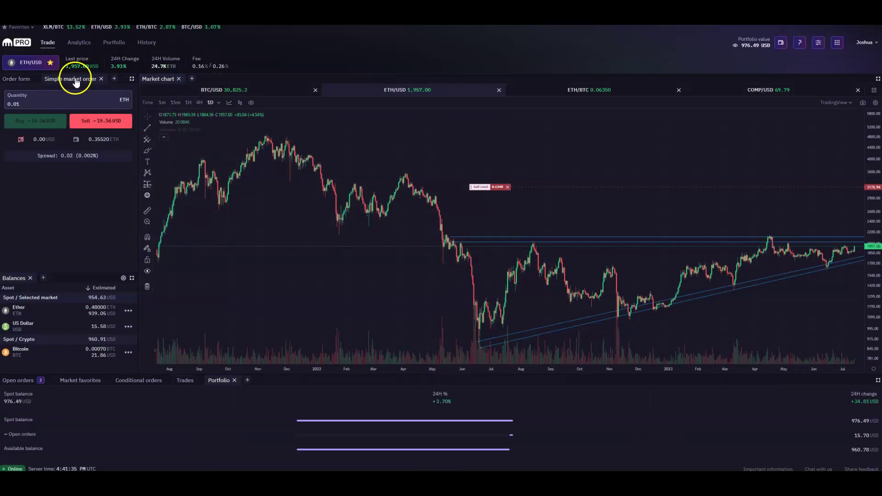
pyautogui.doubleClick(47, 102)
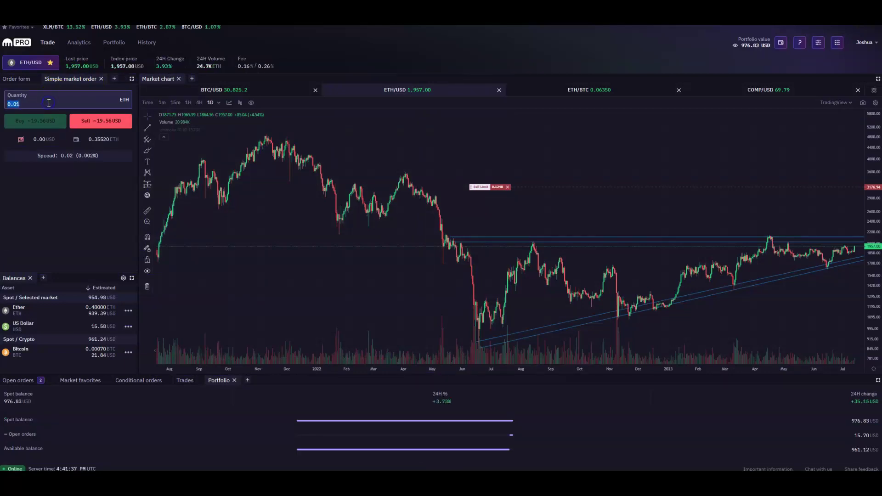
pyautogui.click(99, 140)
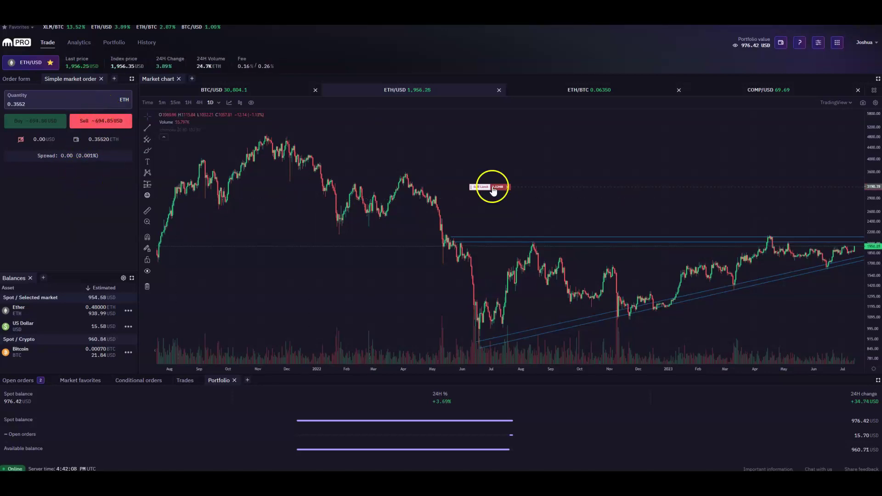
# - Restore the Order form in a wider column, list Open orders, and switch the form to Margin
pyautogui.click(22, 78)
pyautogui.moveTo(139, 216); pyautogui.dragTo(235, 267)
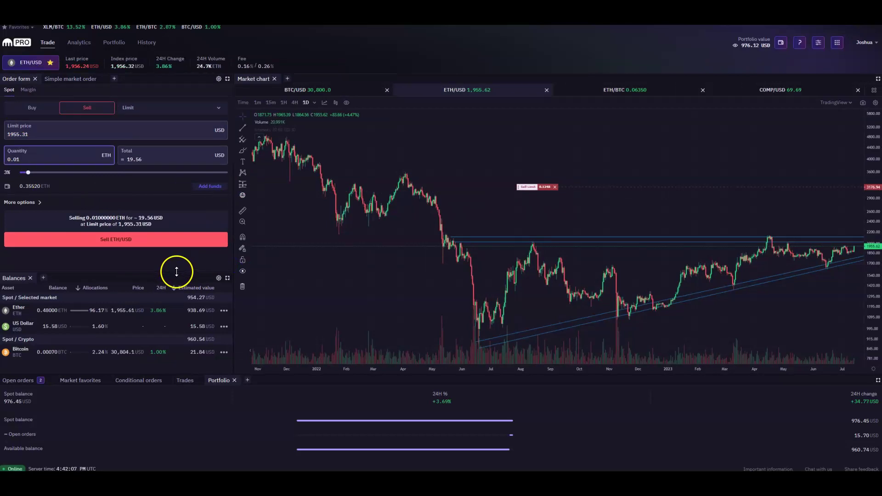
pyautogui.moveTo(180, 273); pyautogui.dragTo(181, 267)
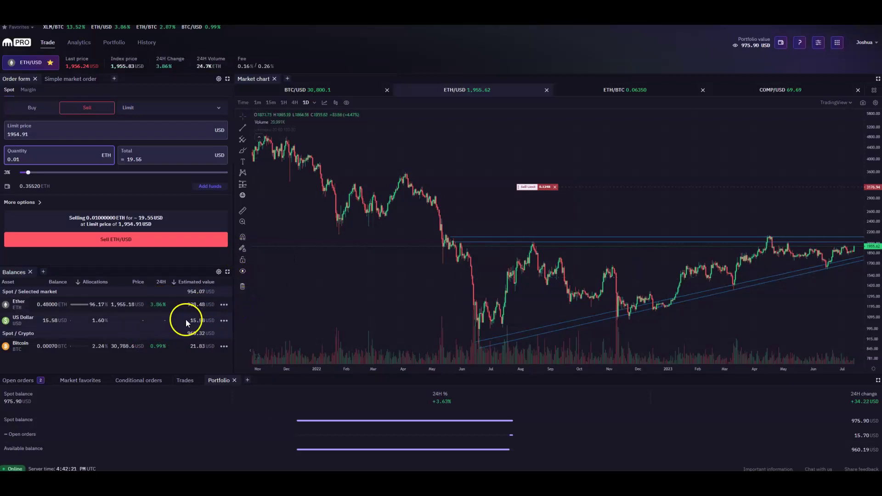
pyautogui.click(24, 381)
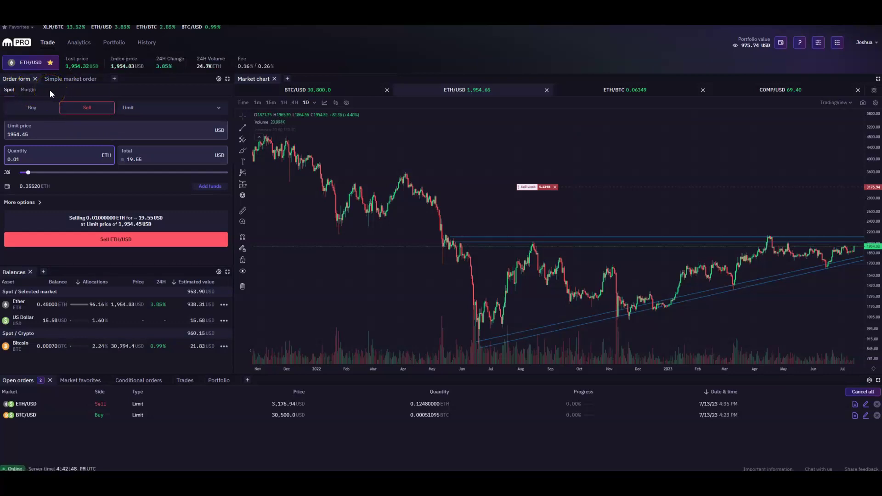
pyautogui.click(28, 90)
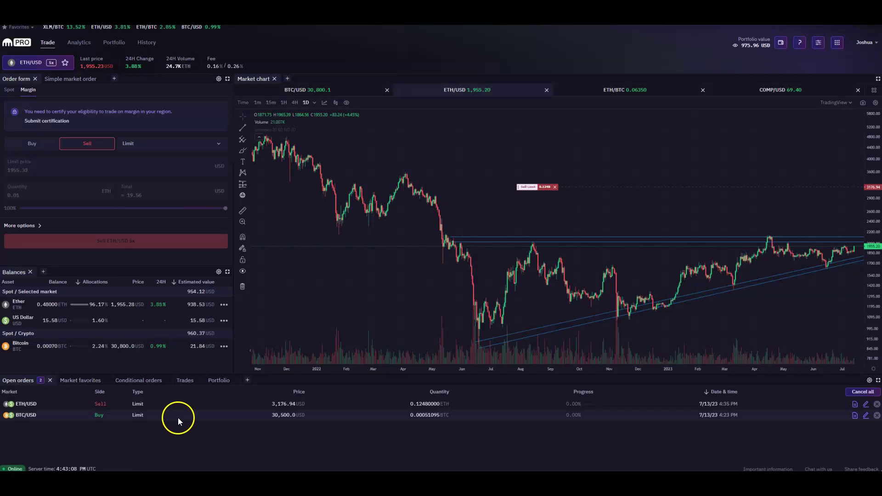
# - Star ETH/USD as a favorite and return the order form to a Spot limit buy
pyautogui.click(9, 90)
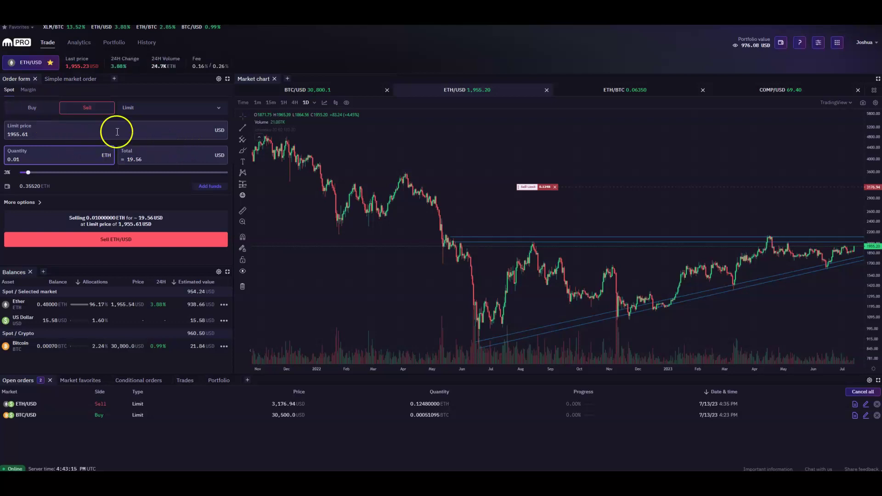
pyautogui.click(32, 90)
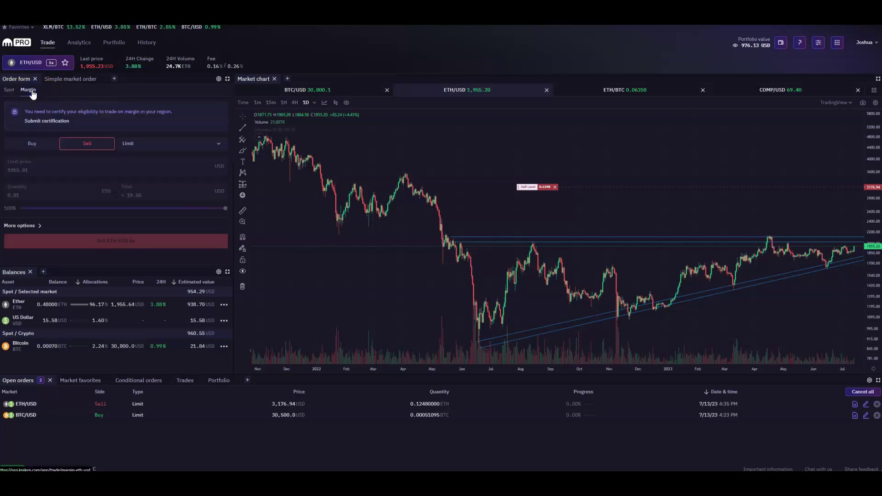
pyautogui.click(64, 64)
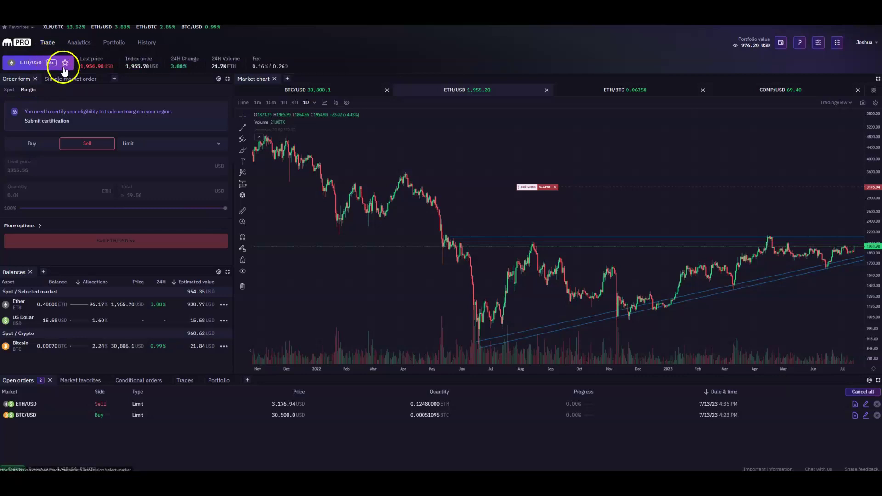
pyautogui.click(63, 70)
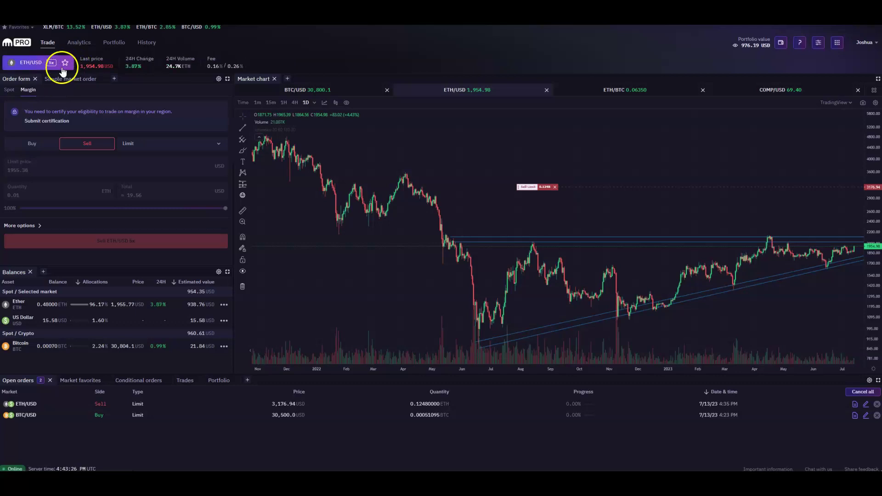
pyautogui.click(65, 87)
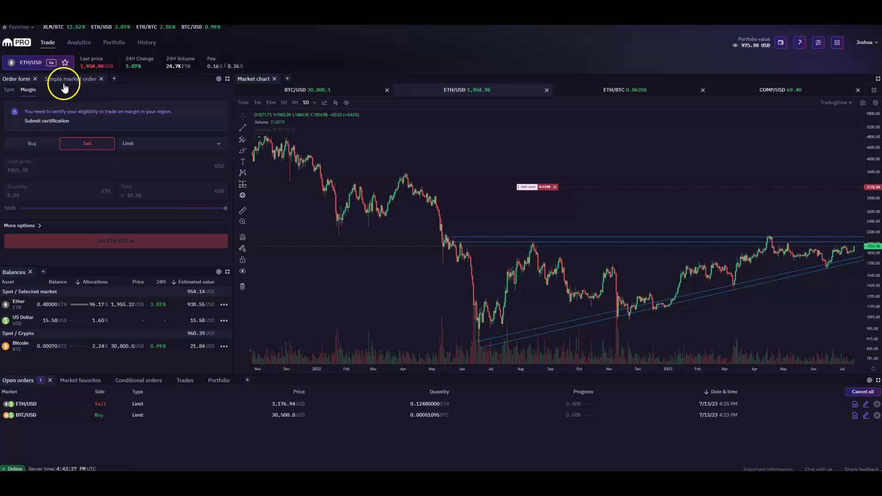
pyautogui.click(12, 95)
pyautogui.click(32, 110)
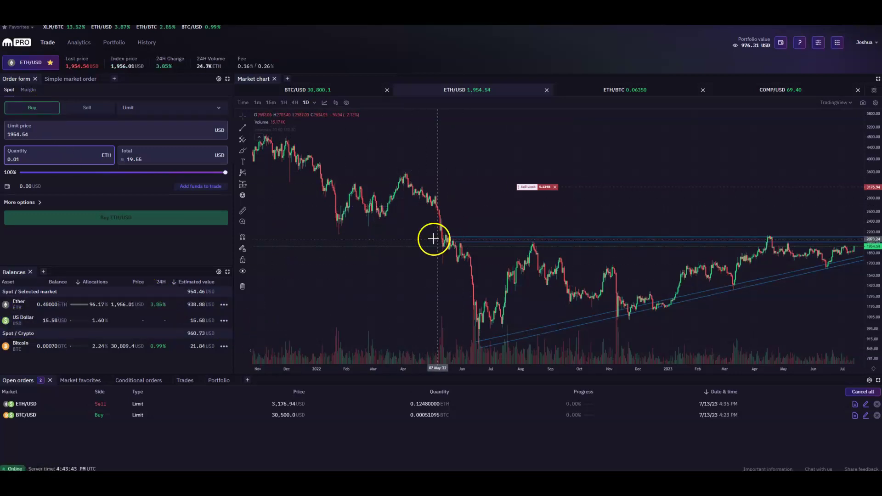
# - Switch through the BTC/USD, COMP/USD and ETH/BTC chart tabs, ending on COMP/USD
pyautogui.click(322, 90)
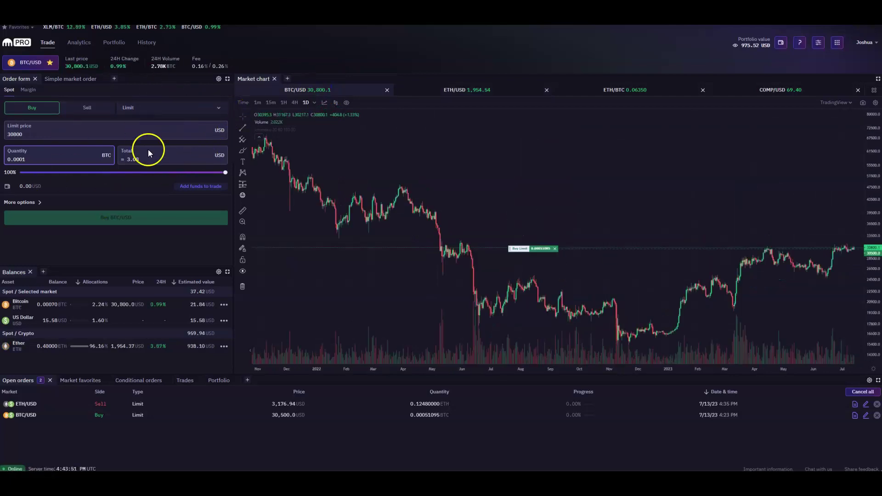
pyautogui.click(787, 92)
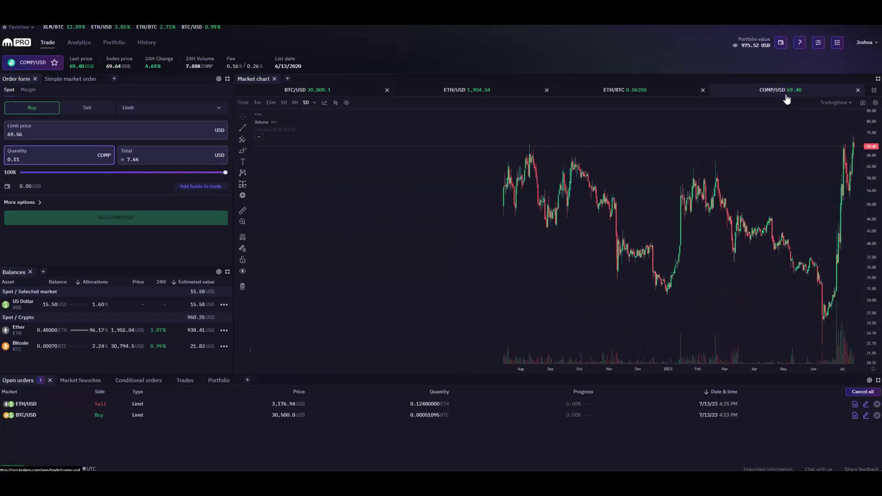
pyautogui.scroll(4, 595, 240)
pyautogui.scroll(-1, 595, 242)
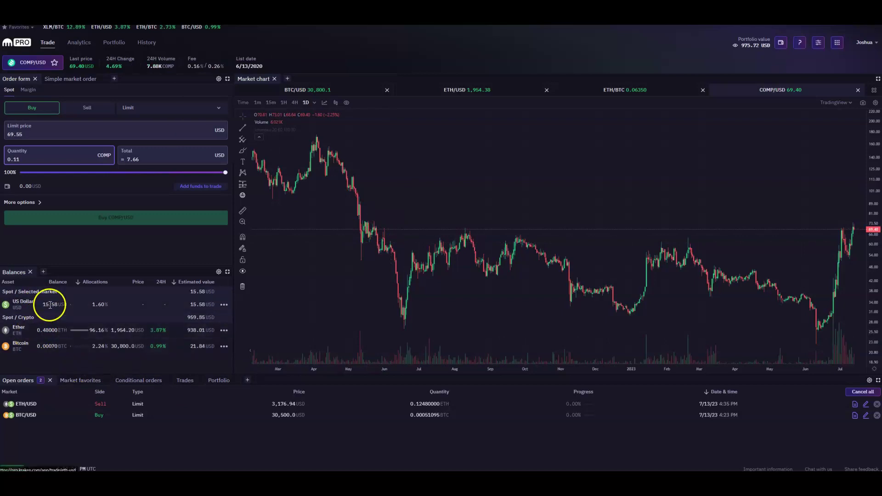
pyautogui.click(610, 91)
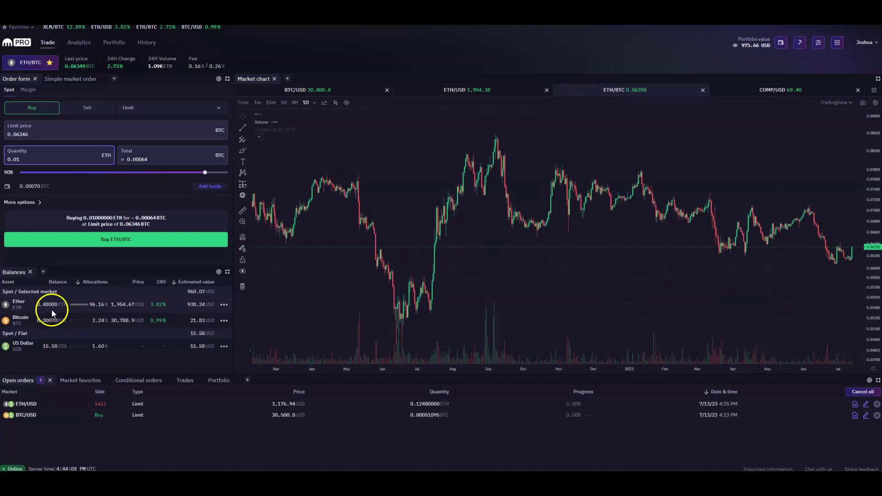
pyautogui.click(749, 91)
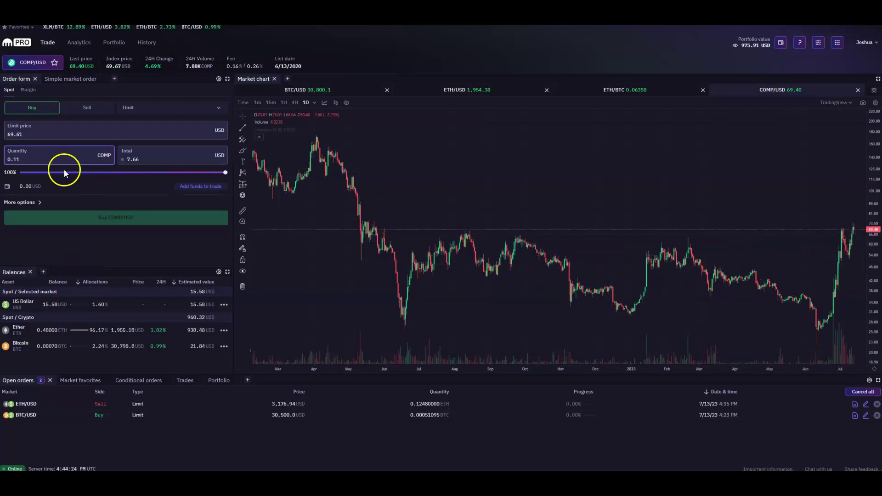
# - Set a 65 USD limit price, cancel the BTC/USD buy, and spend 100% of 15.58 USD
pyautogui.moveTo(28, 134); pyautogui.dragTo(8, 134)
pyautogui.click(126, 173)
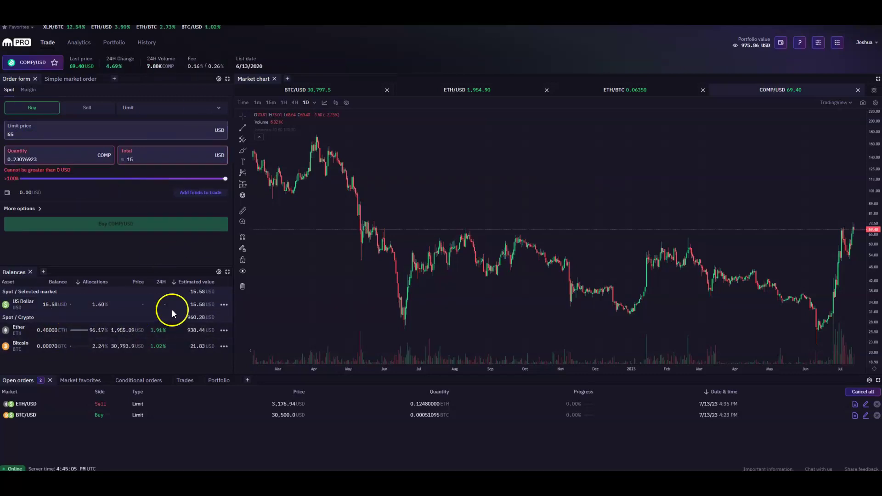
pyautogui.doubleClick(202, 305)
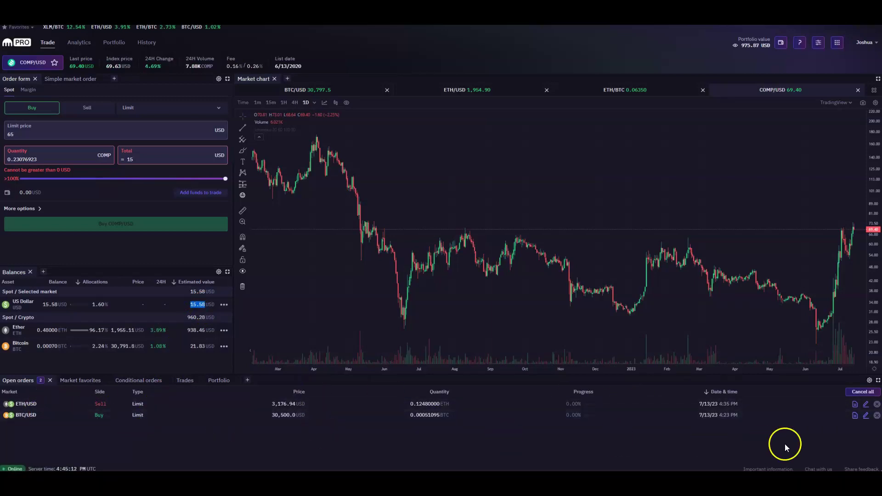
pyautogui.click(877, 415)
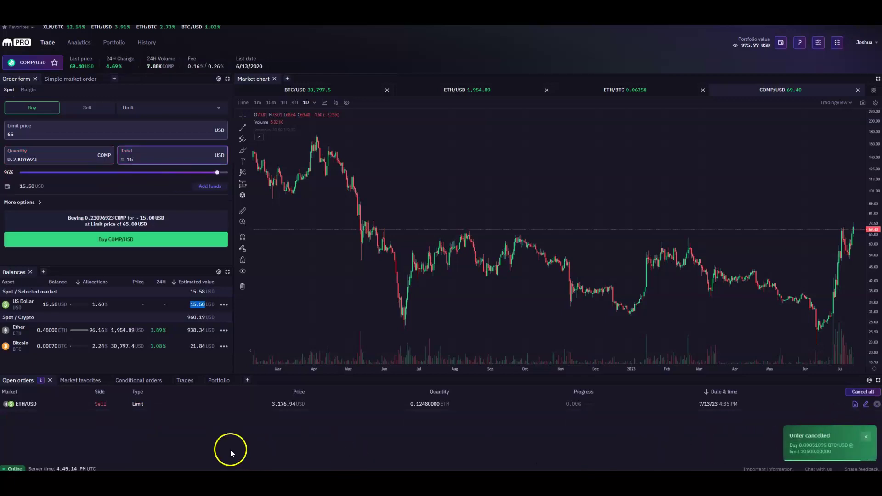
pyautogui.moveTo(217, 173); pyautogui.dragTo(241, 174)
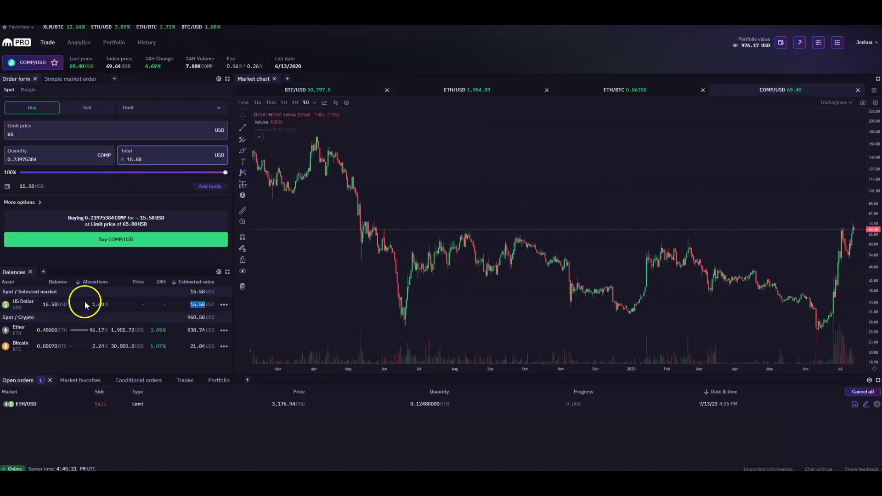
# - Submit the COMP/USD limit buy, then drag its chart line down and confirm a 50.00 USD limit
pyautogui.click(186, 424)
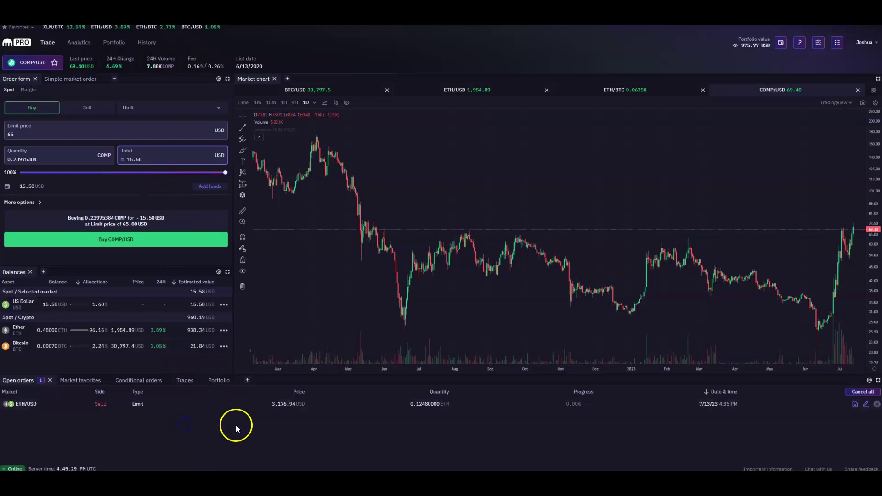
pyautogui.click(124, 239)
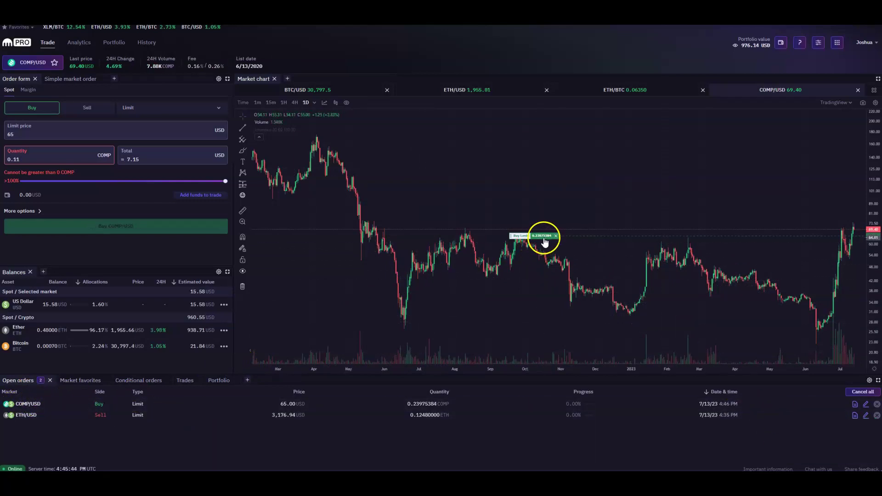
pyautogui.click(346, 103)
pyautogui.click(410, 118)
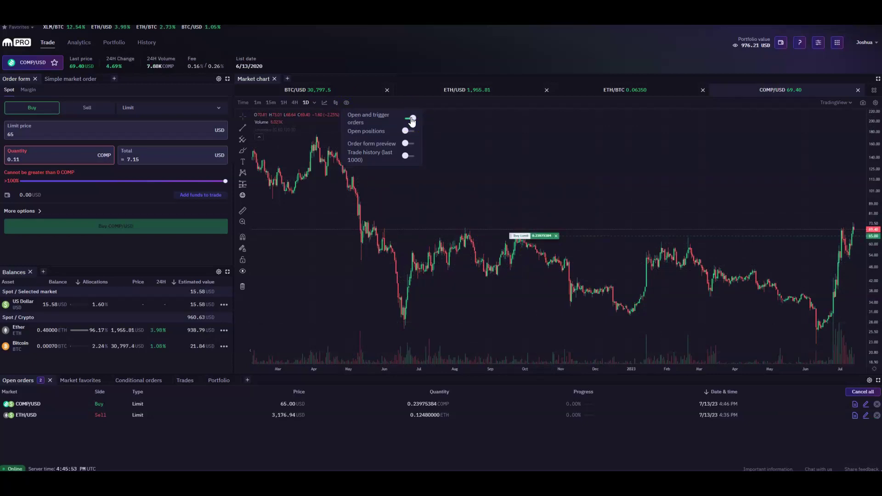
pyautogui.moveTo(540, 235); pyautogui.dragTo(539, 261)
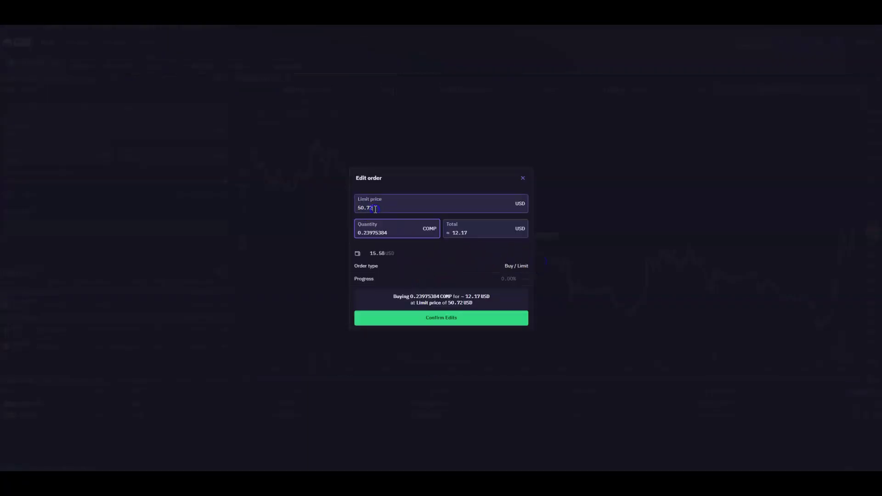
pyautogui.click(444, 319)
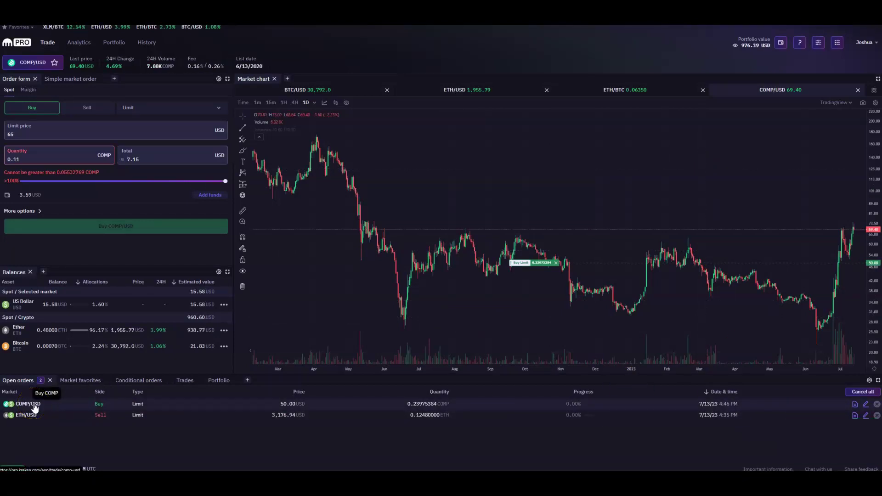
# - Narrow the side panels to widen the chart, make ETH/USD active, and open the chart display options
pyautogui.click(587, 402)
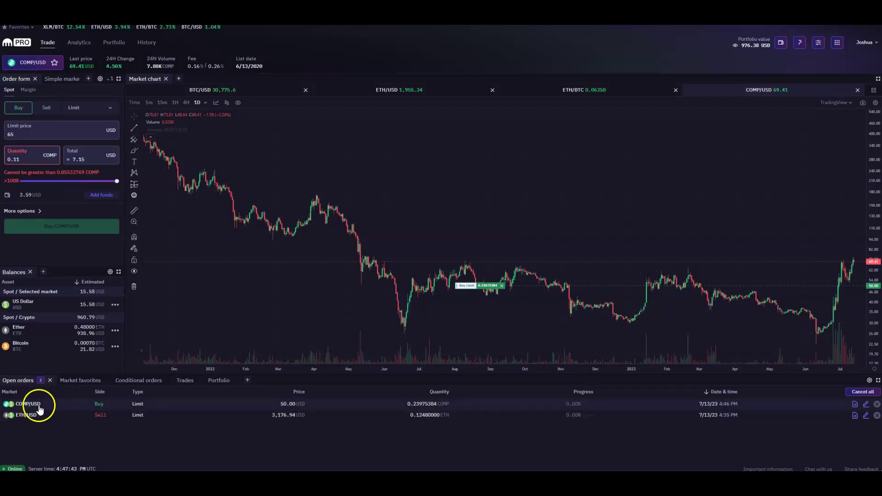
pyautogui.click(226, 91)
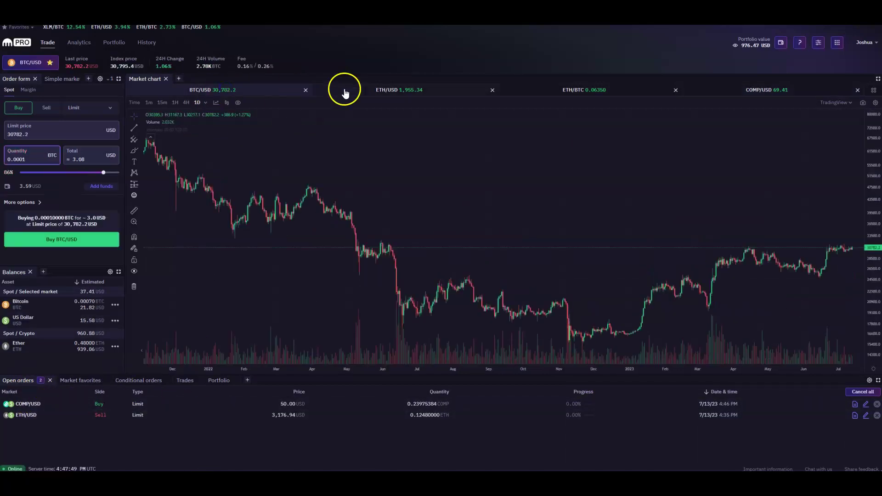
pyautogui.click(382, 91)
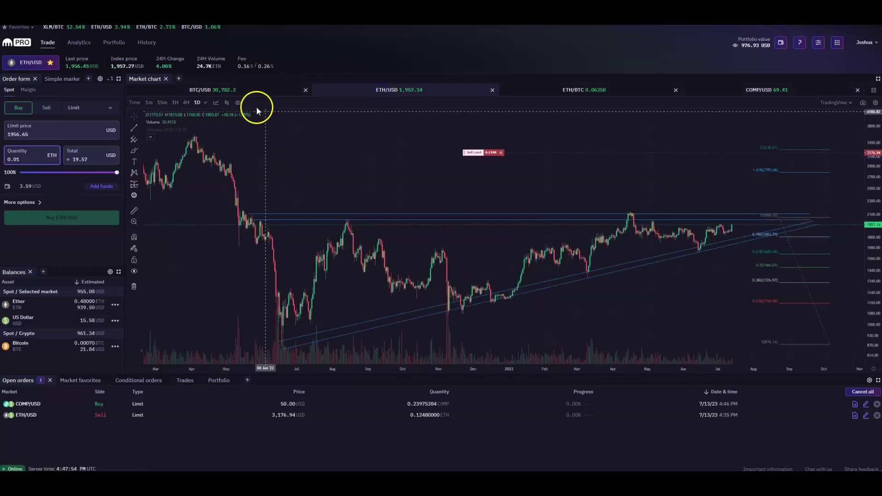
pyautogui.click(238, 103)
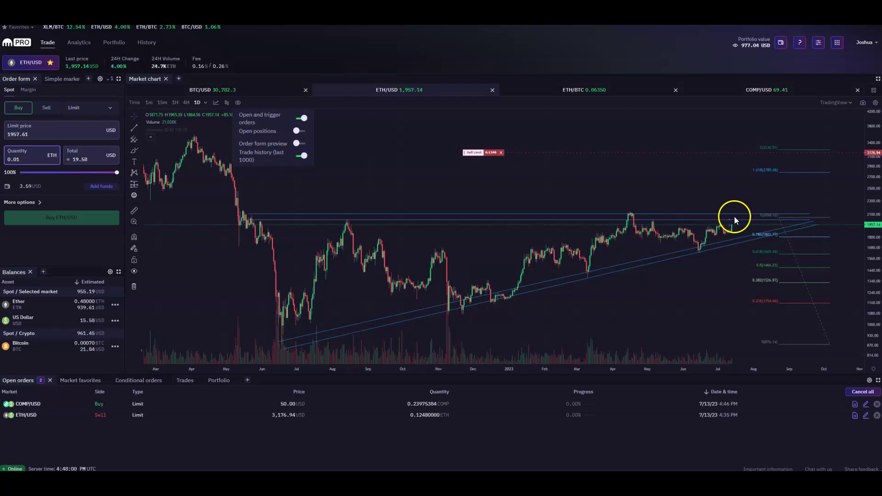
# - Close the chart display menu and show the Trades list of four past market trades
pyautogui.click(731, 232)
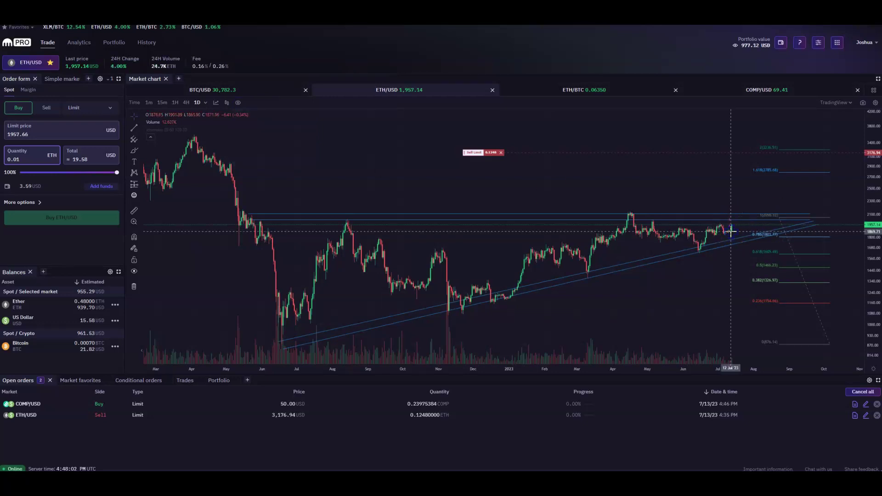
pyautogui.click(185, 380)
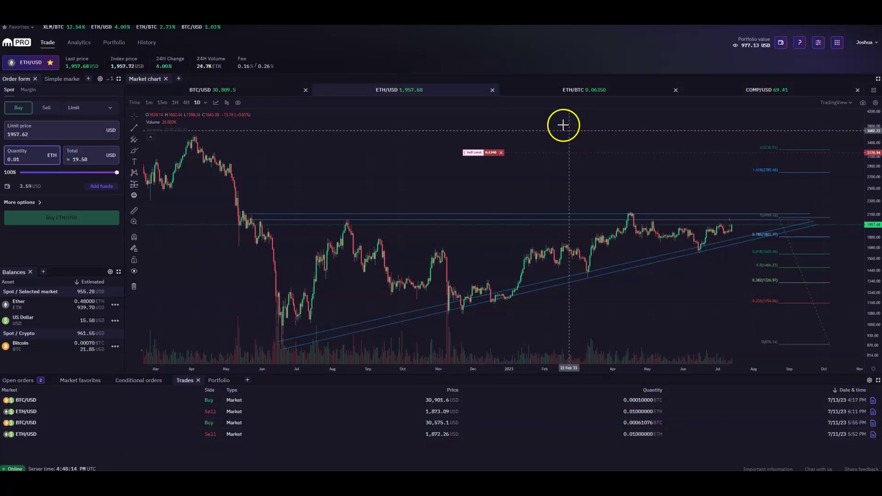
pyautogui.click(339, 62)
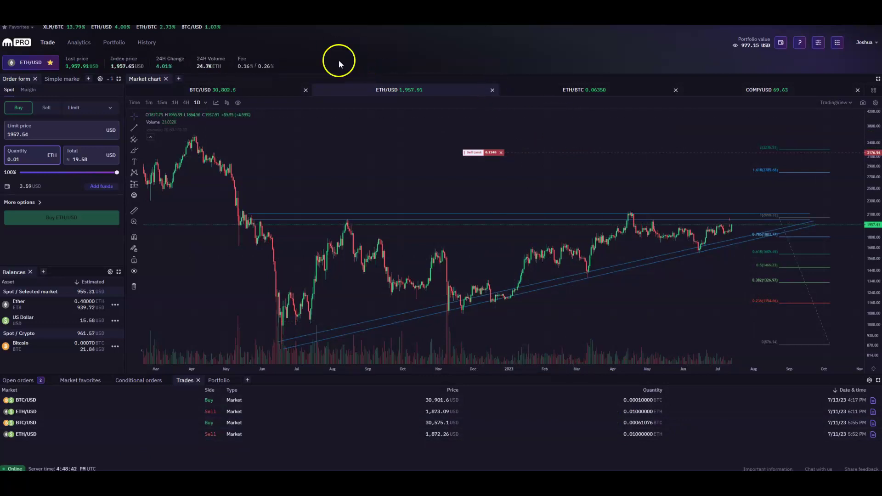